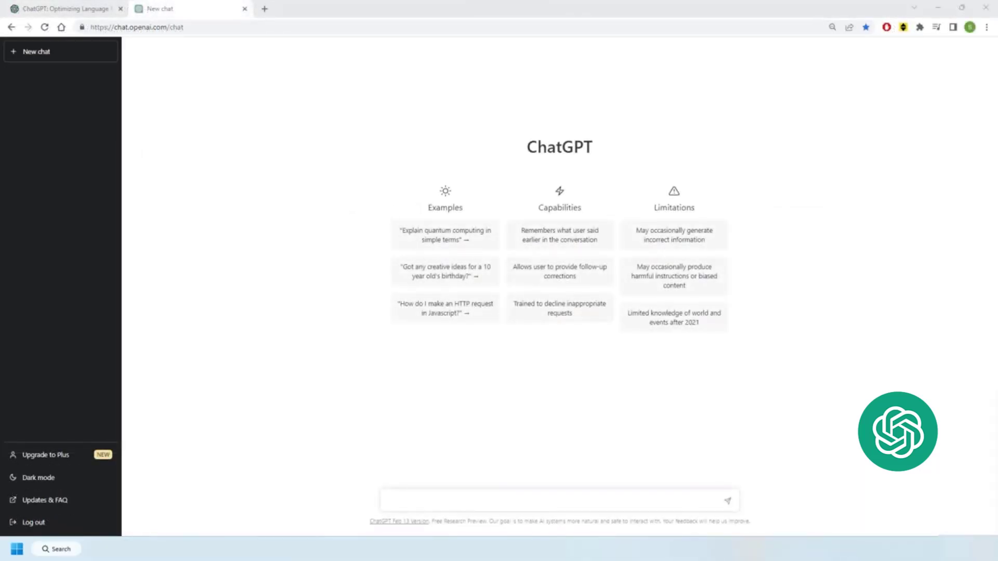
Paste and send the question on how ChatGPT can help a photography business on Pinterest.
left_click(650, 500)
type("How can ChatGPT help my photography business on Pinterest?")
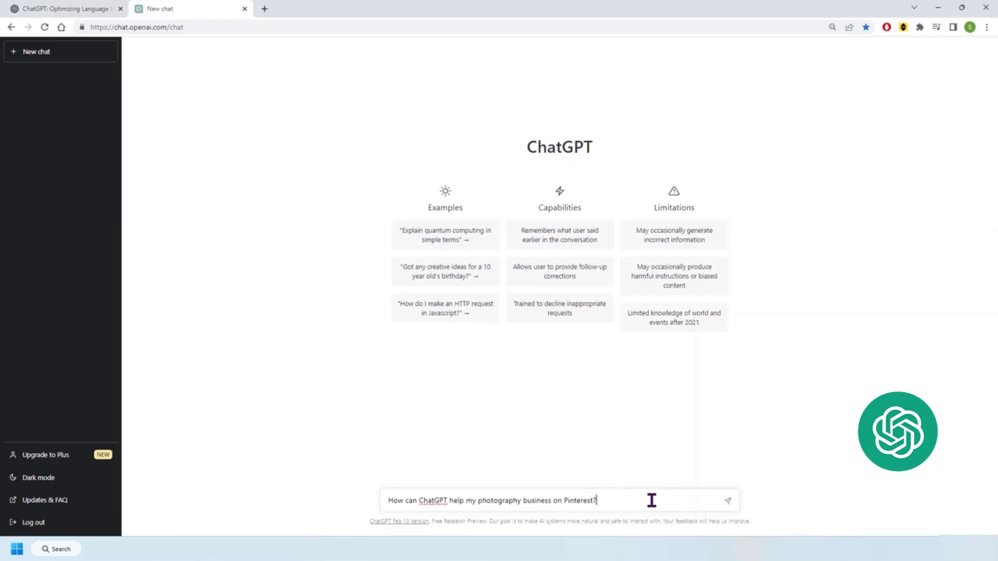
key("Return")
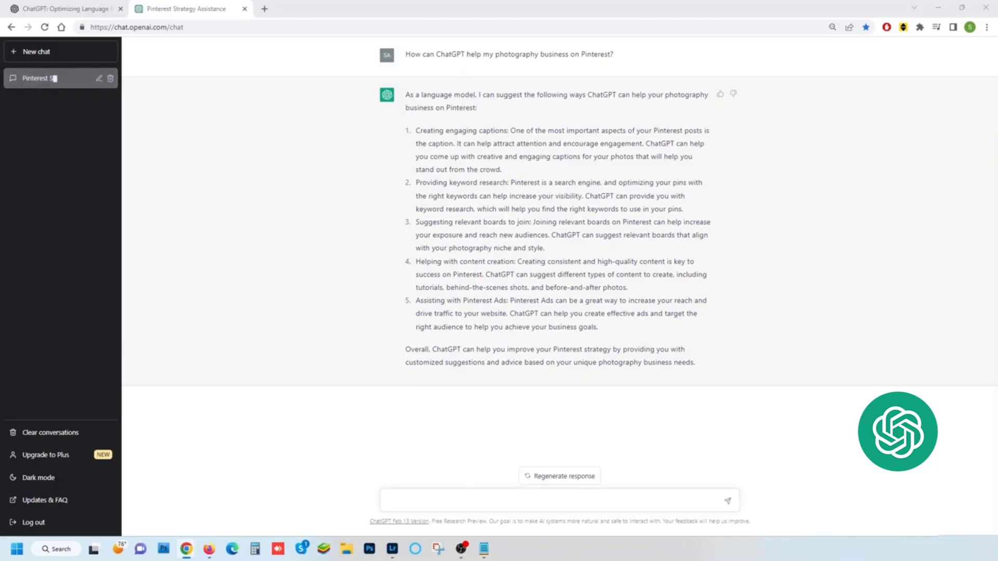
Request five board ideas featuring favourite photography quotes and inspiration.
left_click(497, 500)
type("Give me 5 options of boards to create that feature your favorite photography quotes and inspiration")
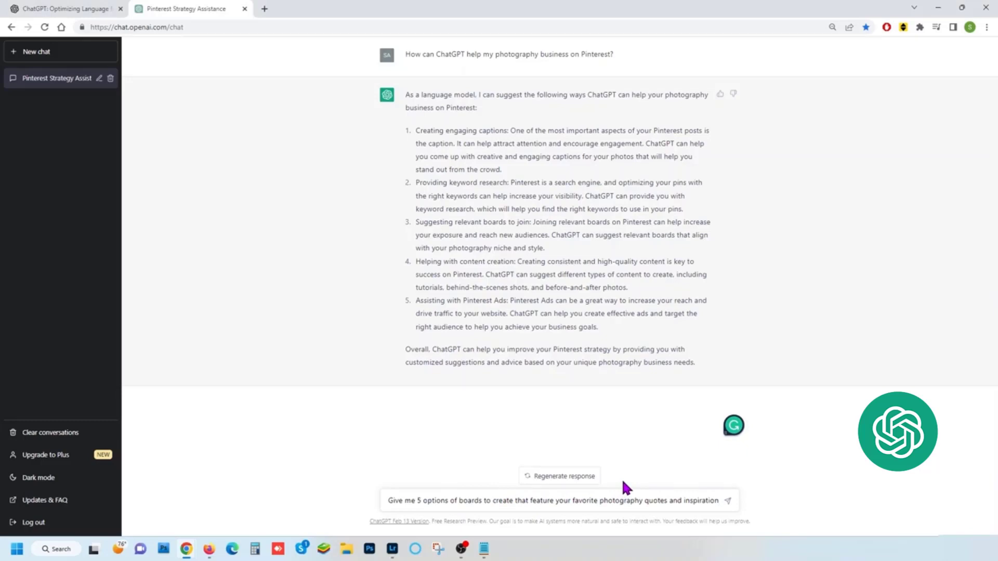
type("Give you give me 20 ideas for Pinterest to promote my Photography company?")
key("Return")
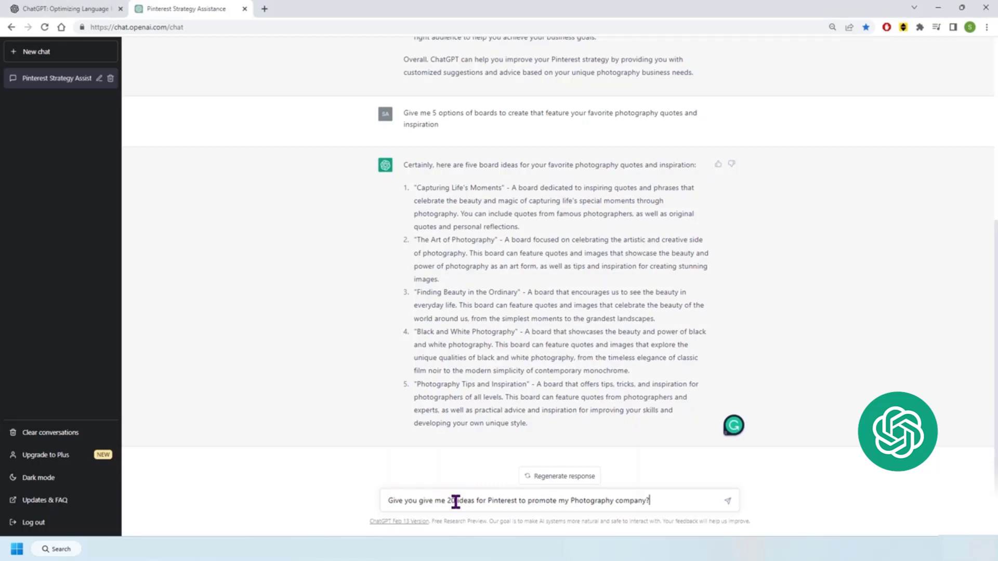
Send the request for 20 Pinterest ideas to promote the photography company.
key("Return")
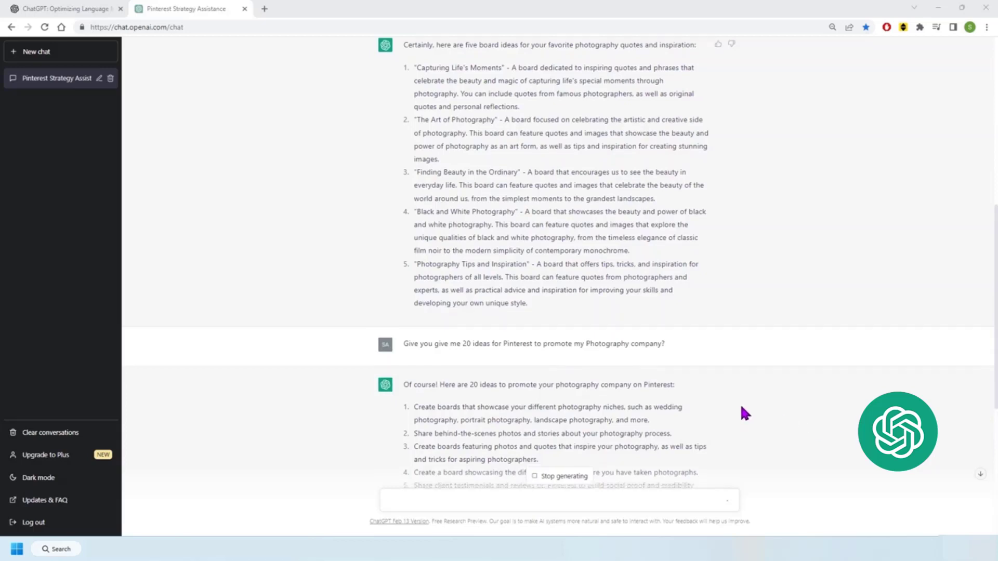
scroll(740, 403, "down", 4)
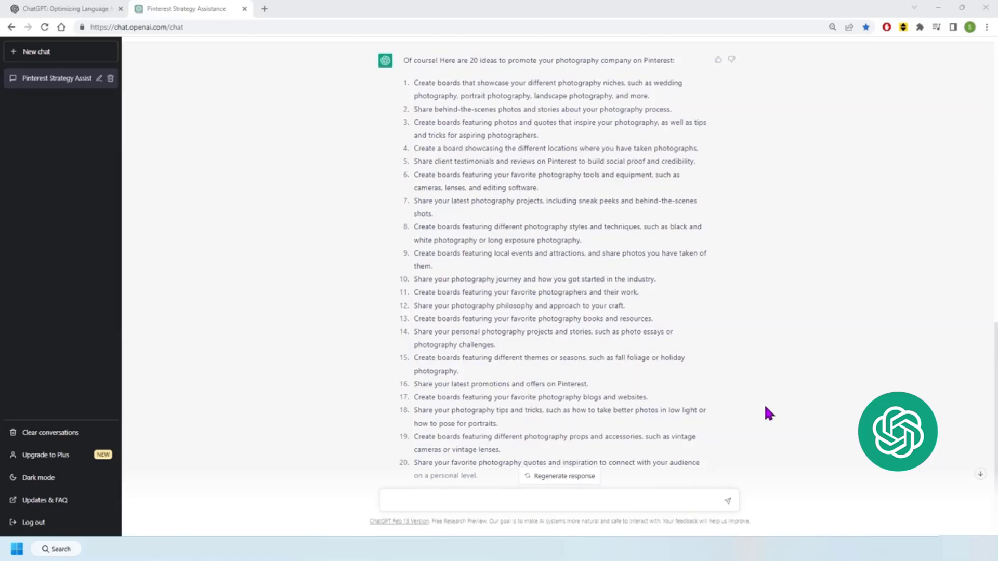
scroll(763, 403, "down", 1)
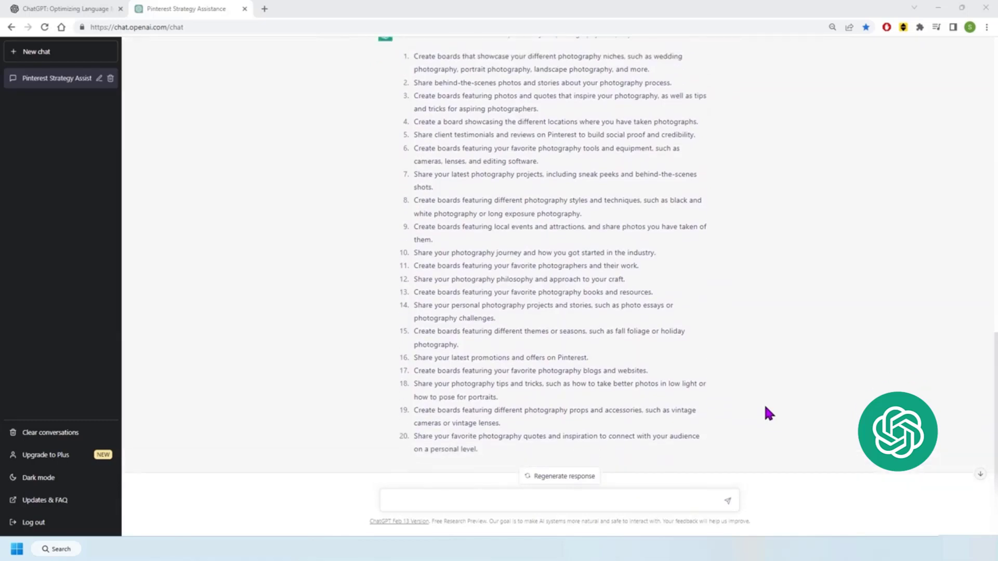
scroll(763, 403, "up", 1)
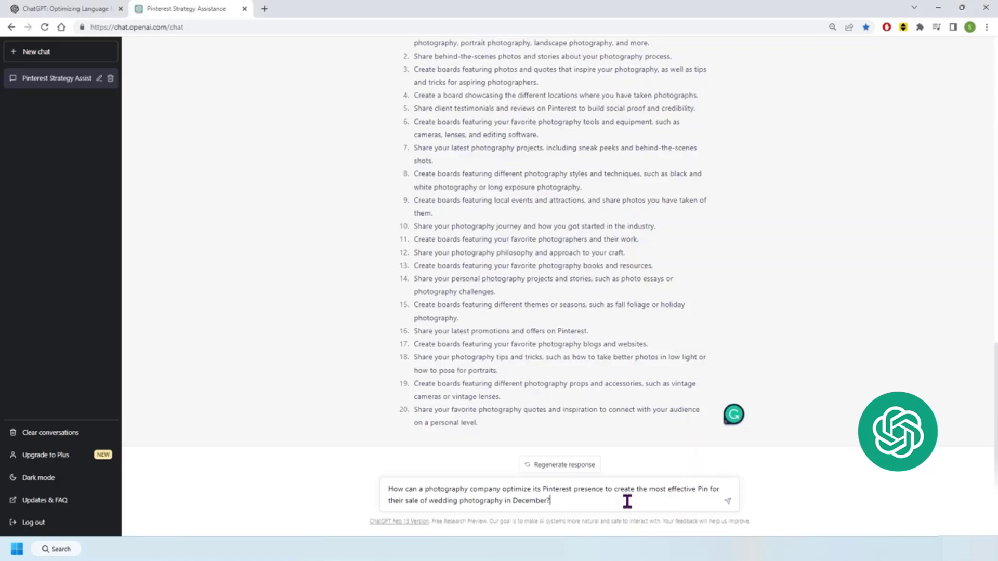
type("Please list 20 keywords")
Ask how to optimize a Pin promoting the December wedding photography sale.
key("Return")
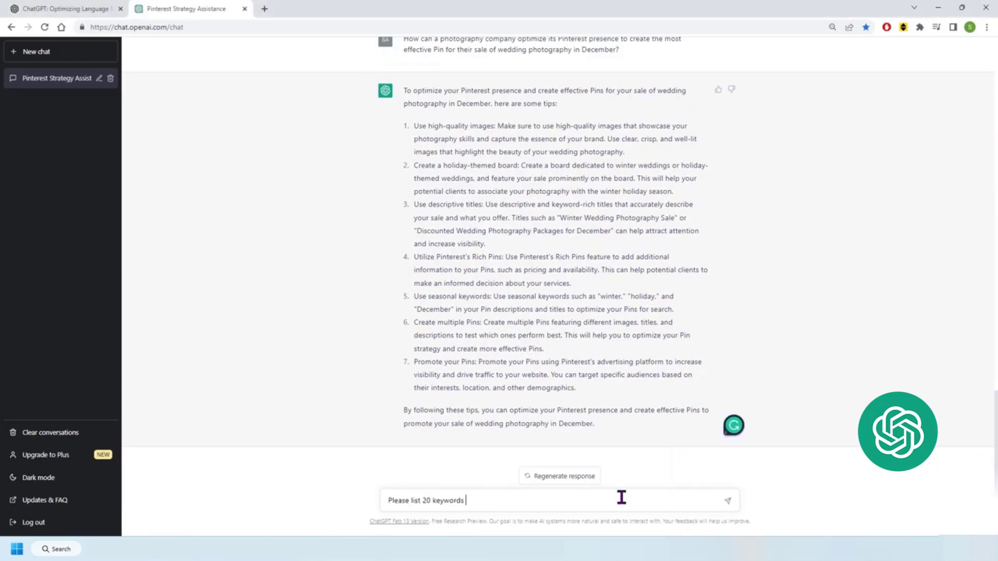
Send 'Please list 20 keywords' for the photography company.
key("Return")
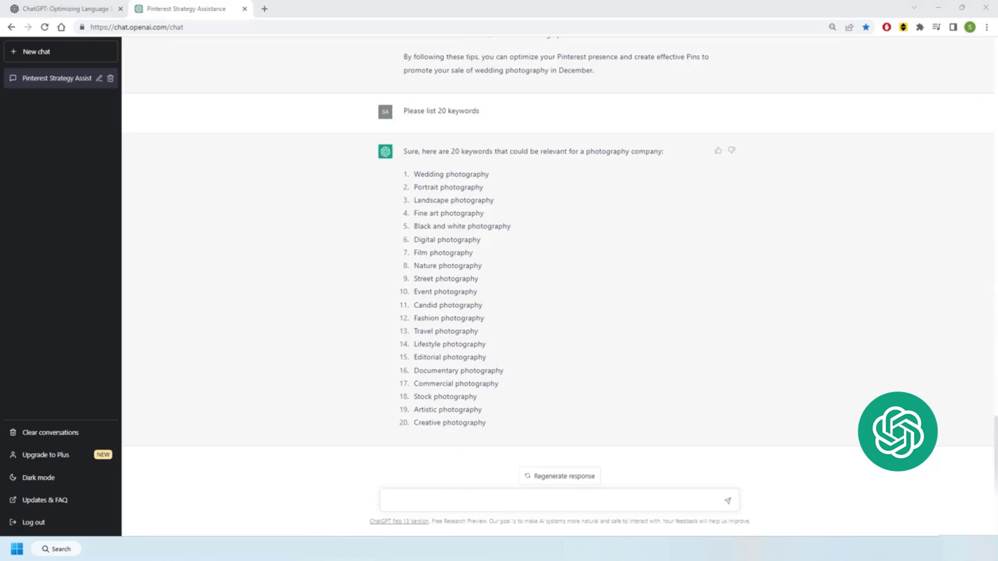
Send 'Write 3 exclusive offers' for the photography company's clients.
left_click(660, 500)
type("Write 3 exclusive offers")
key("Return")
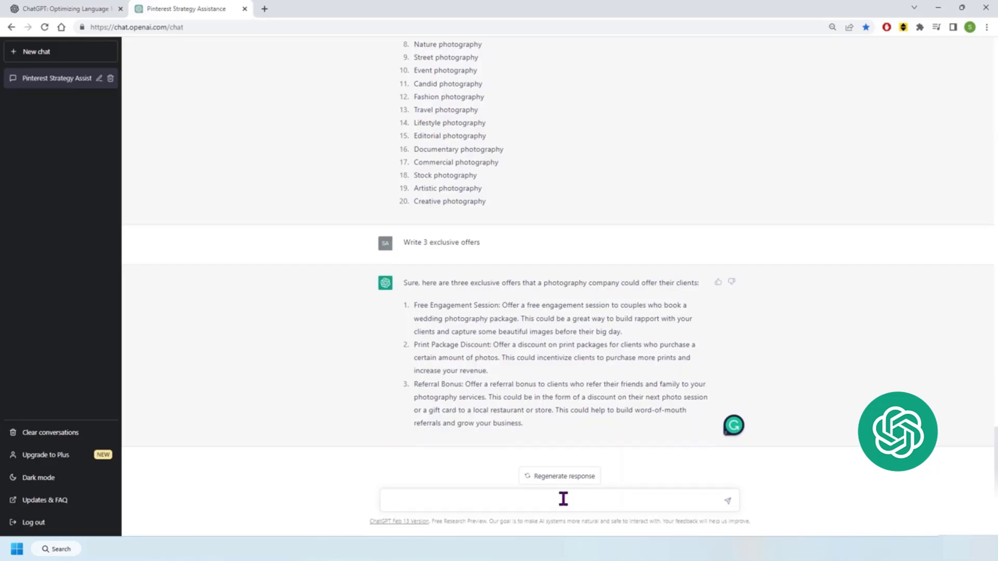
type("Write ")
type("two more")
Send 'Write two more' to get two additional exclusive offers.
key("Return")
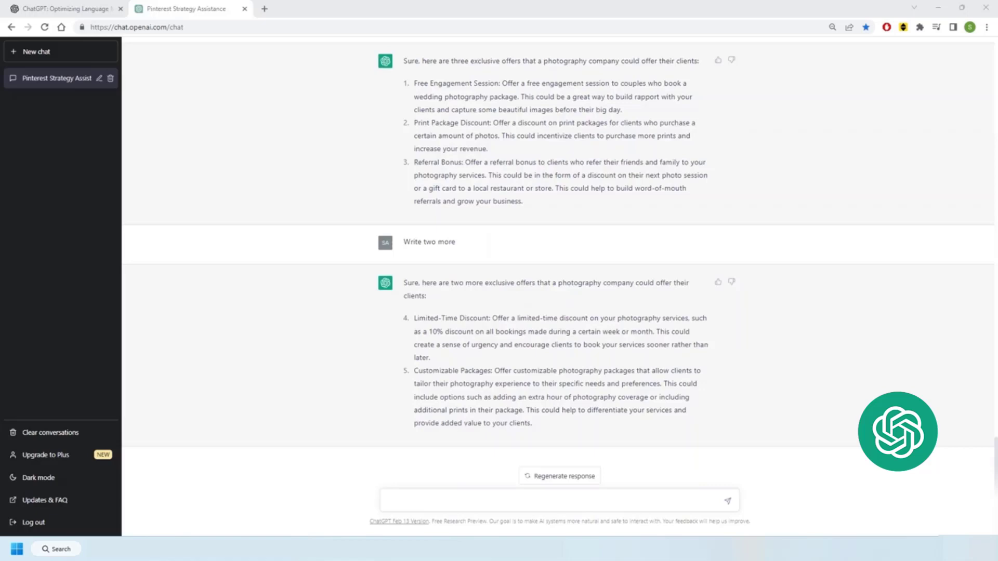
Request 10 SEO-friendly Pinterest titles for a Los Angeles wedding photography sale.
left_click(553, 500)
type("Write 10 interesting SEO friendly Pinterest titles for a photography company in Los Angeles, CA having Sale for wedding photography")
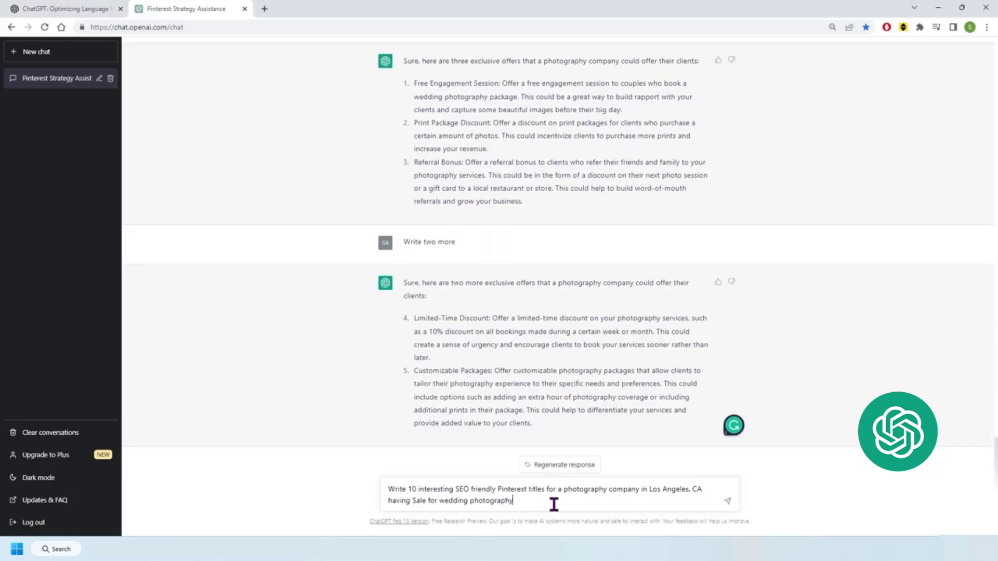
key("Return")
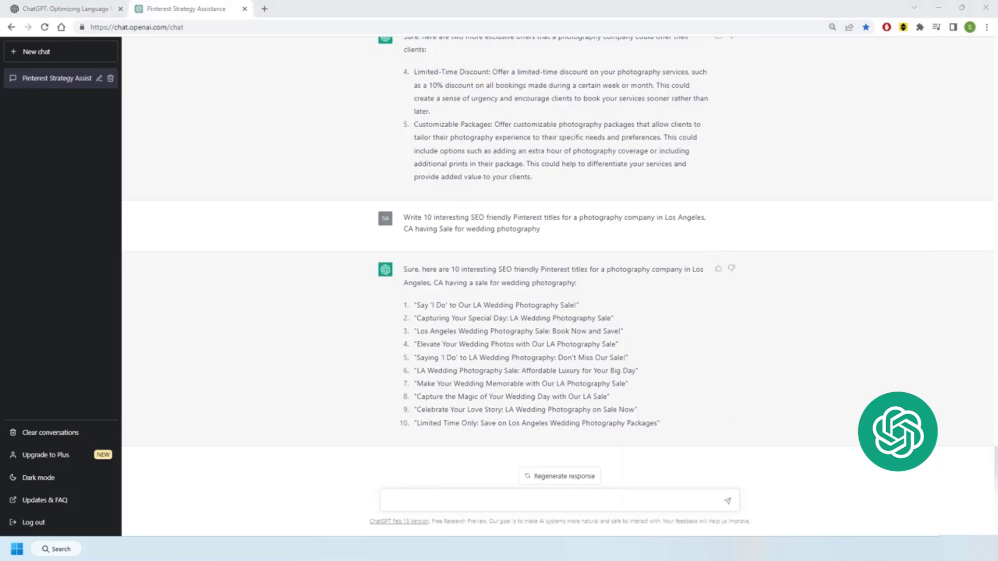
Request an ad for 'Say I Do to Our LA Wedding Photography Sale!'.
type("write an ad for \"Say 'I Do' to Our LA Wedding Photography Sale!\"")
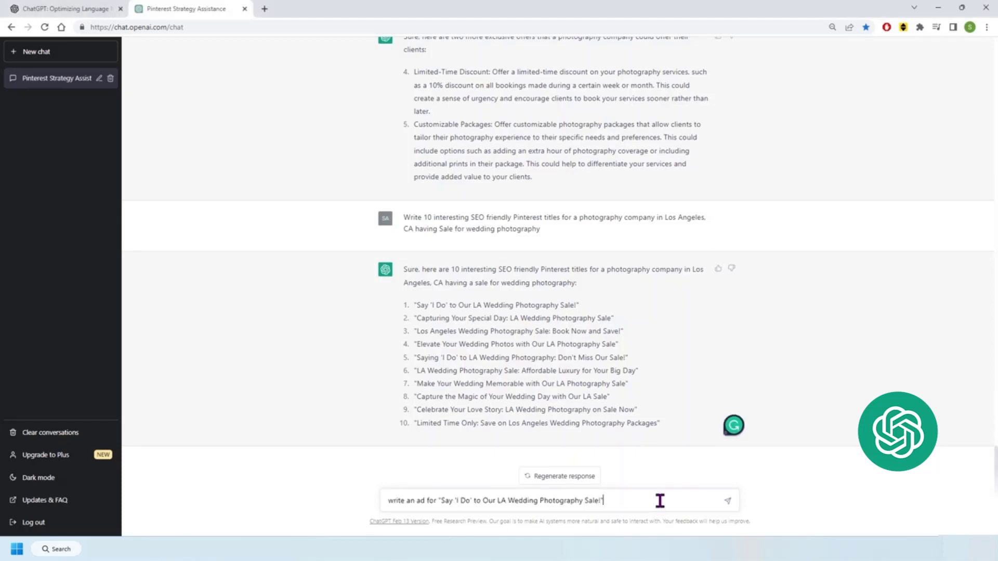
key("Return")
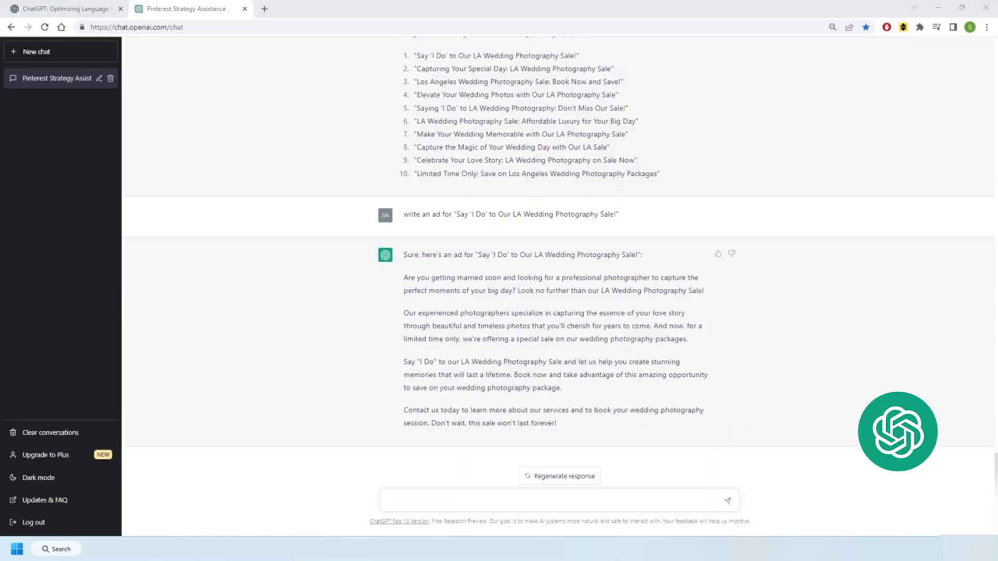
Request a Pinterest description for the LA wedding sale ending in a clever call to action.
type("Write a Pinterest description about a photography company in Los Angeles having a sale on wedding photography with a clever call to action")
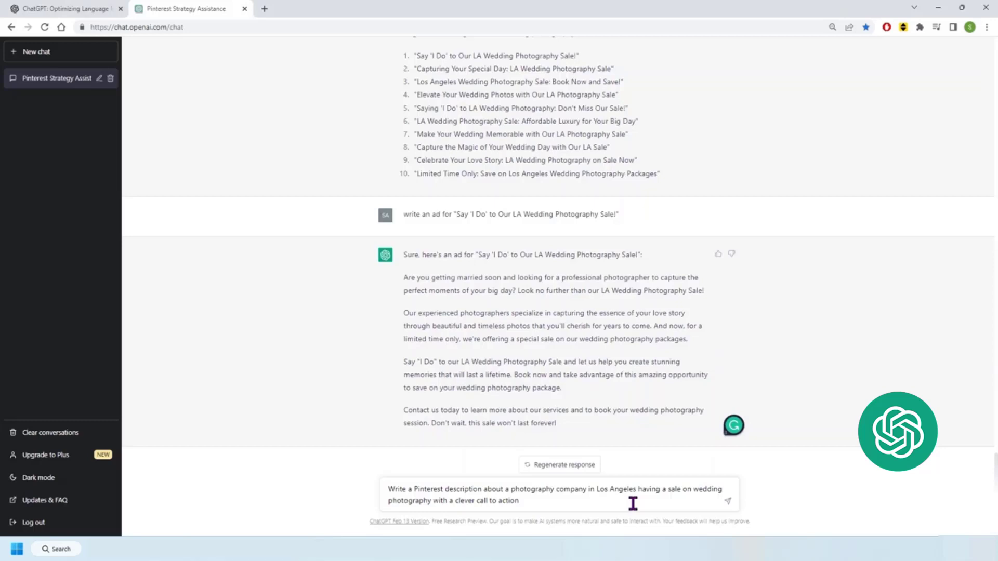
key("Return")
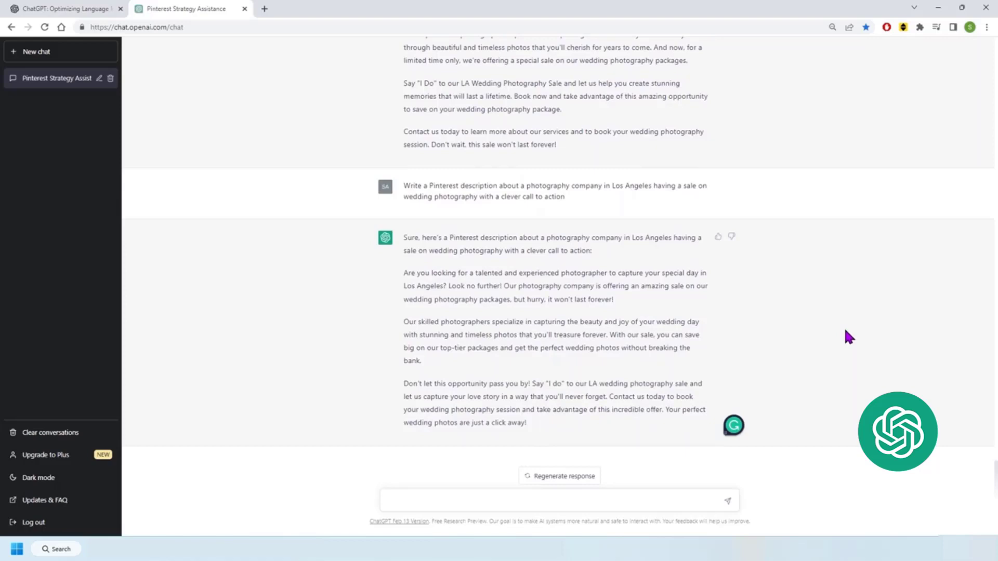
Send the prompt 'Give me 10 Board ideas for my photography business to promote wedding photography'.
left_click(594, 501)
type("Give me 10 Board ideas for my photography business to promote wedding photography")
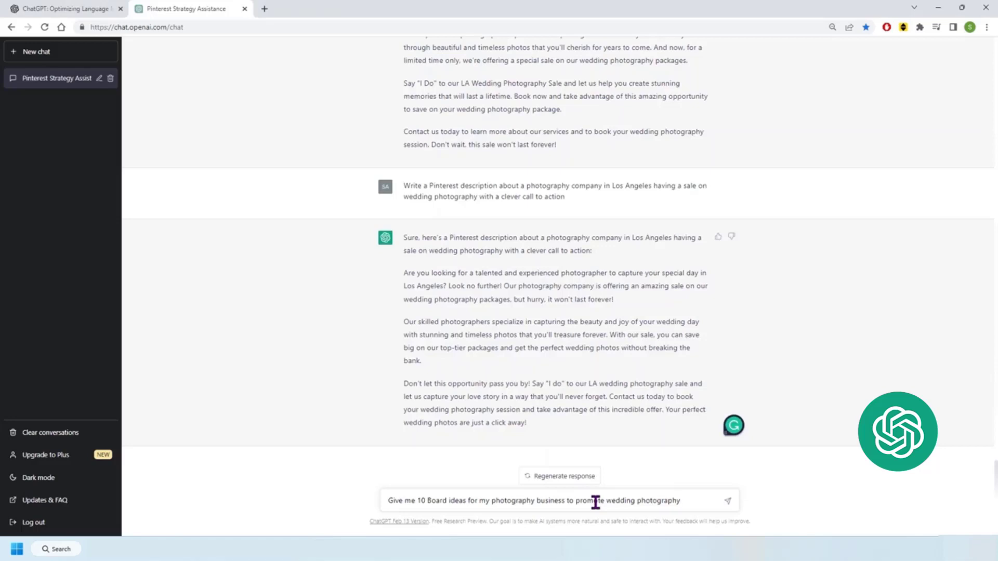
key("Return")
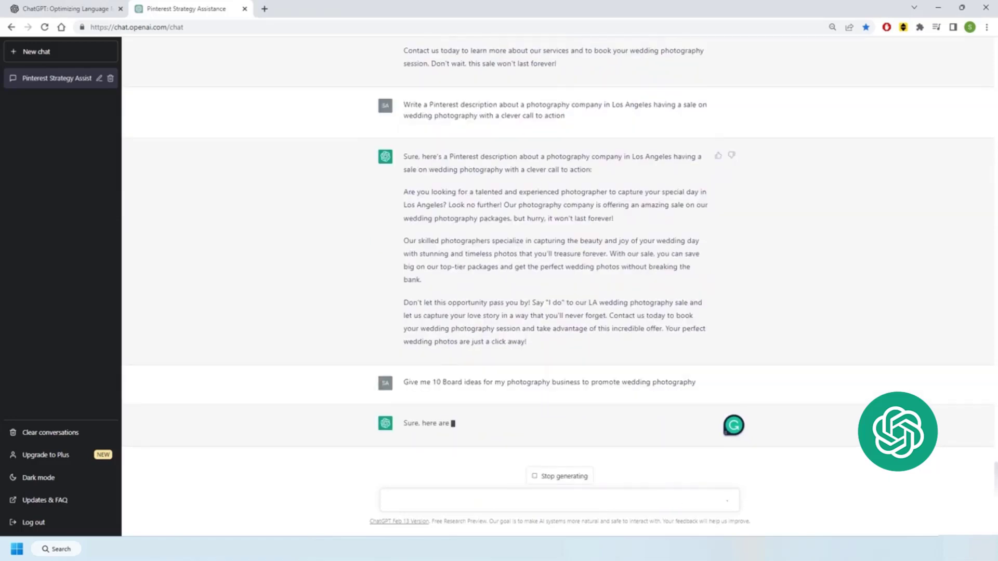